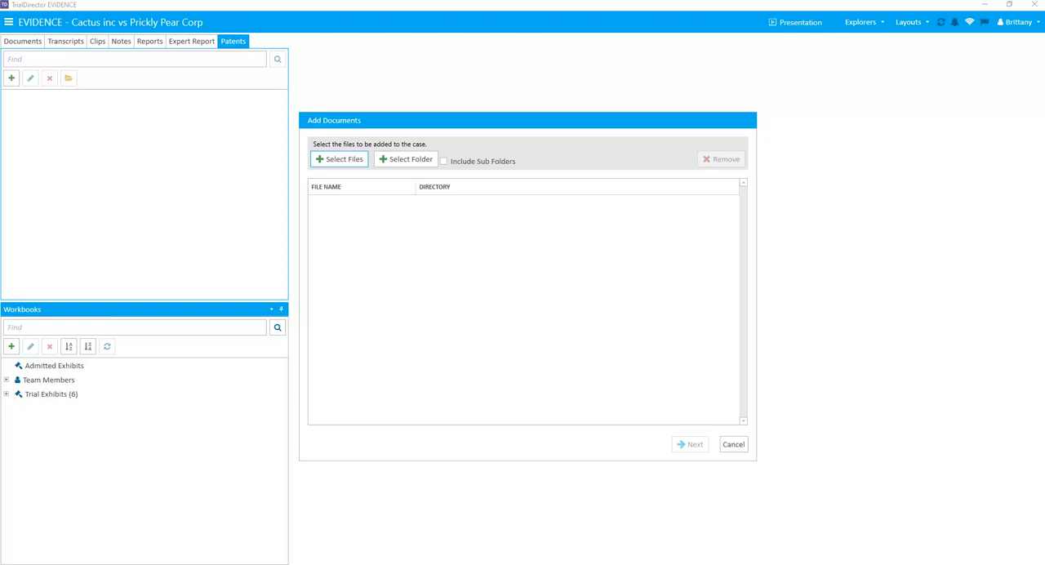
Choose the PDF EX0008 from the Documents folder of Admin Training vs Soda Company and proceed to the naming options.
left_click(339, 159)
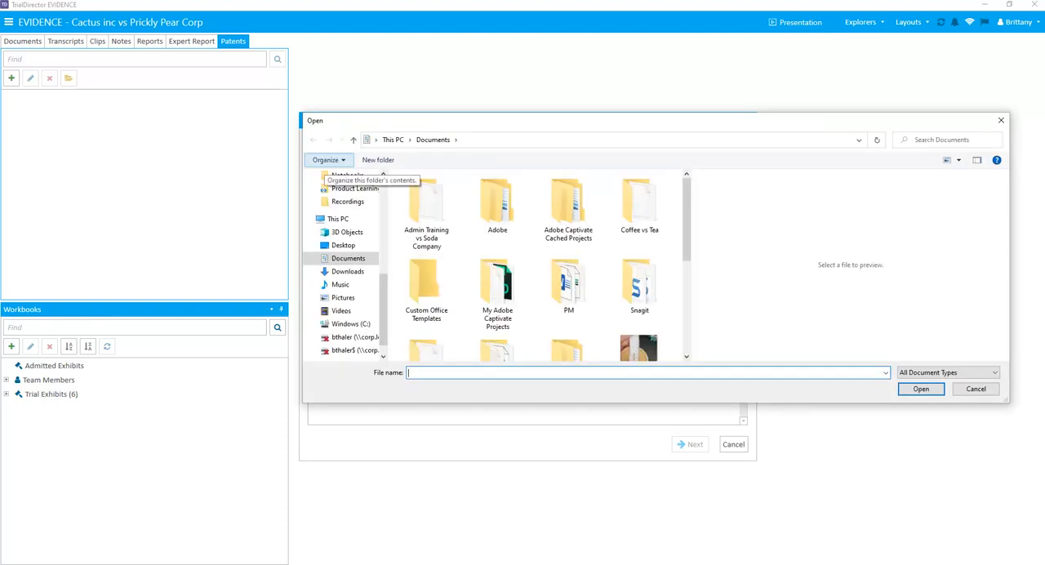
double_click(426, 236)
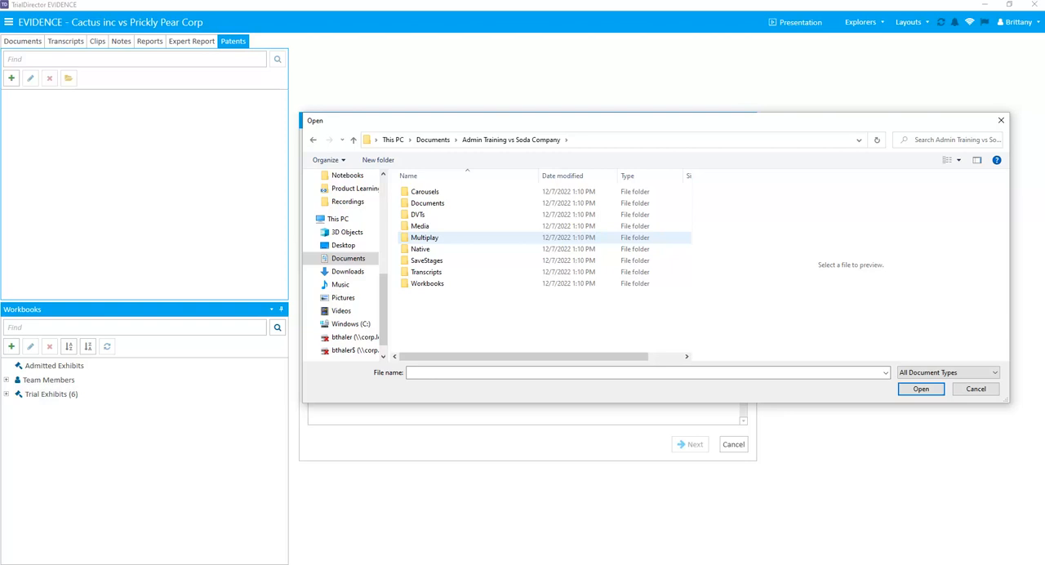
left_click(428, 203)
double_click(427, 203)
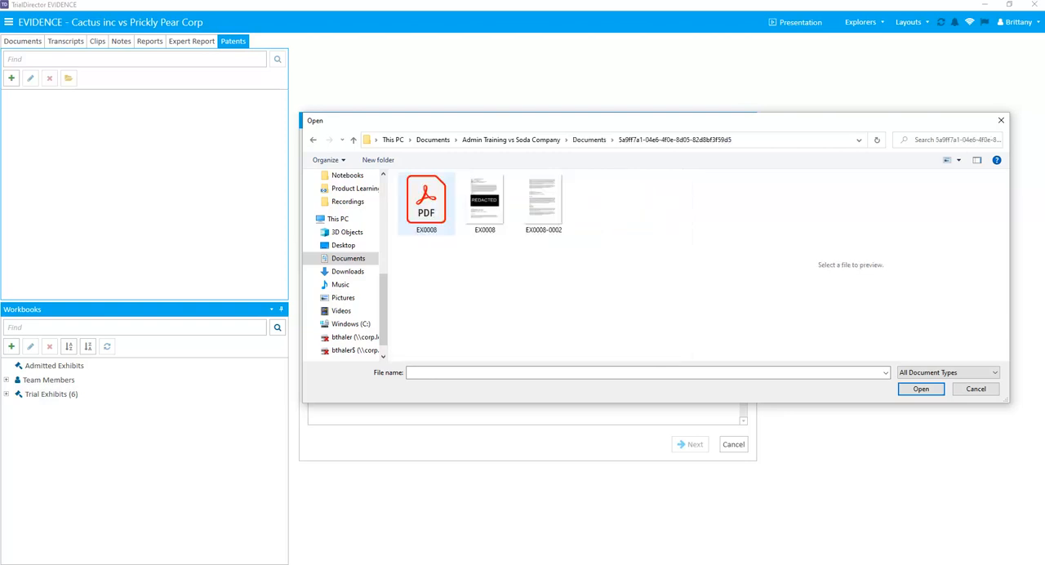
left_click(427, 203)
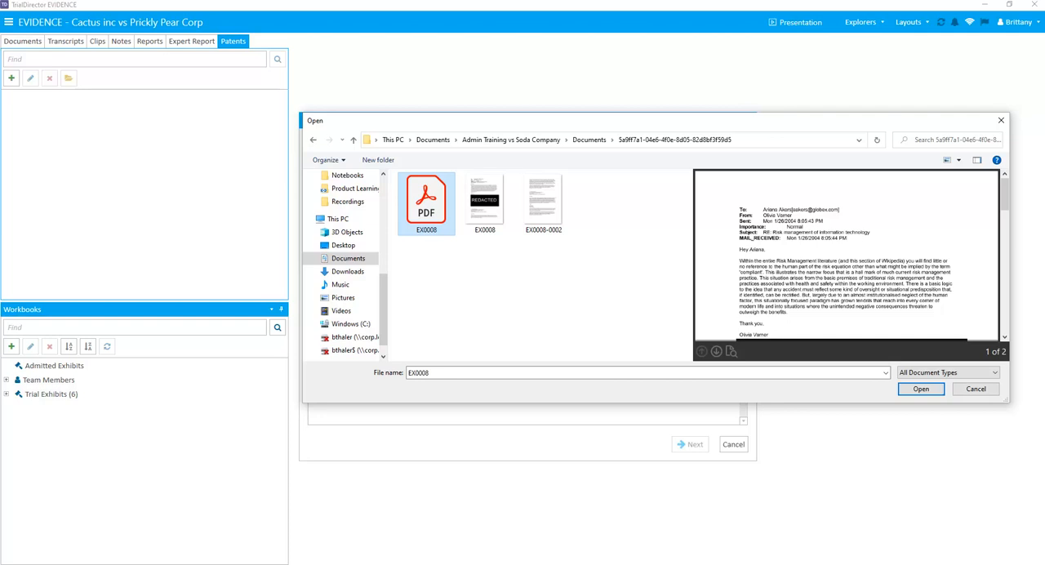
key("Return")
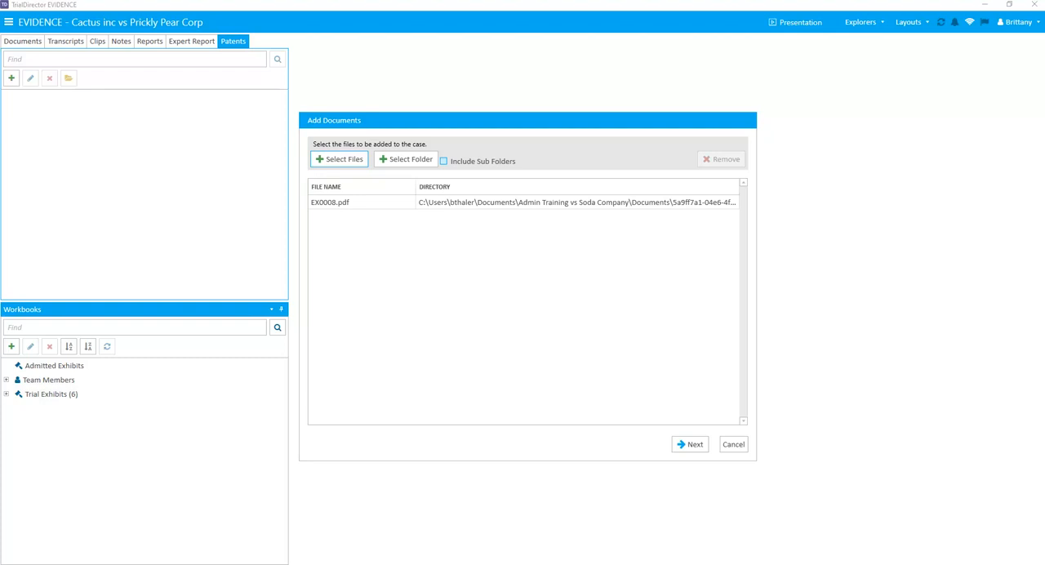
left_click(689, 444)
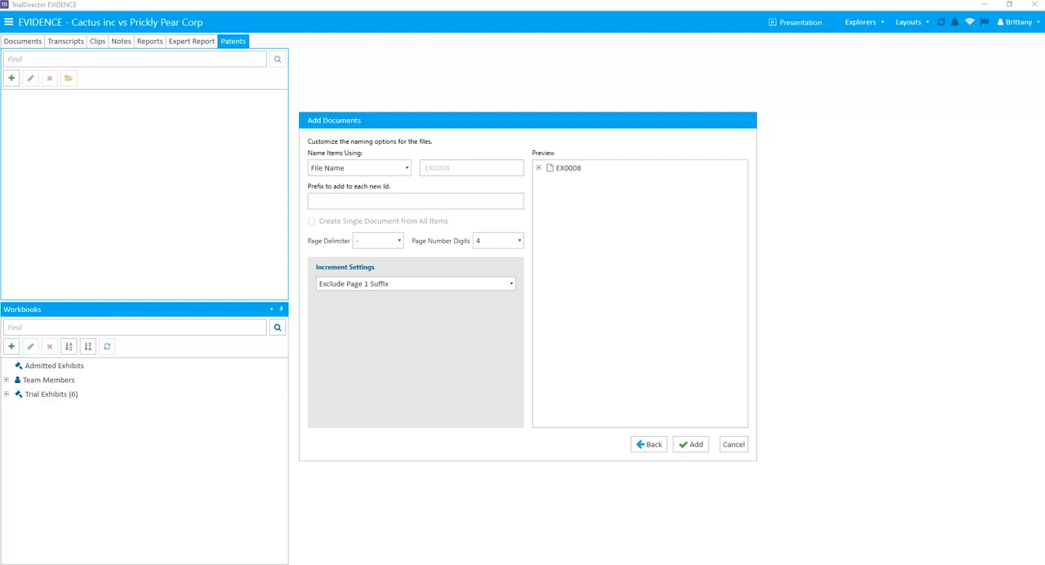
Name the patent using Starting With 019 and the prefix PT, add it to the case and close the batch list.
left_click(407, 168)
left_click(332, 209)
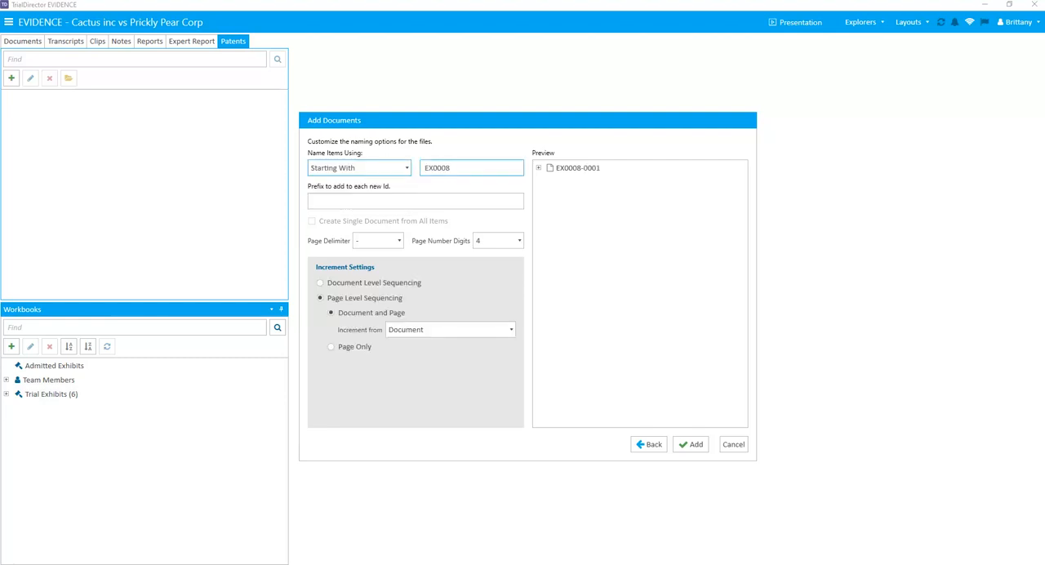
double_click(438, 168)
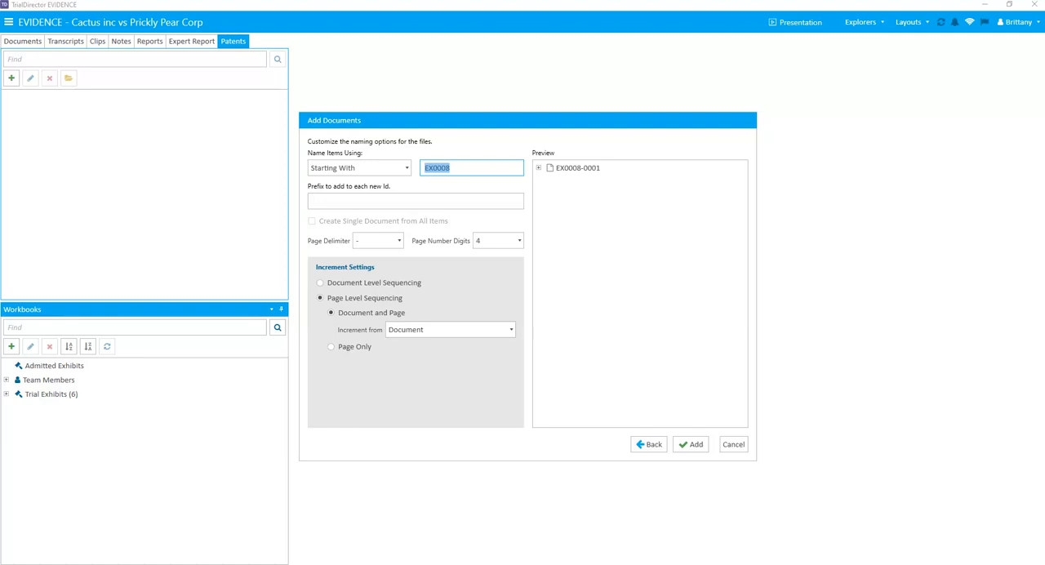
type("019")
left_click(312, 201)
type("PT")
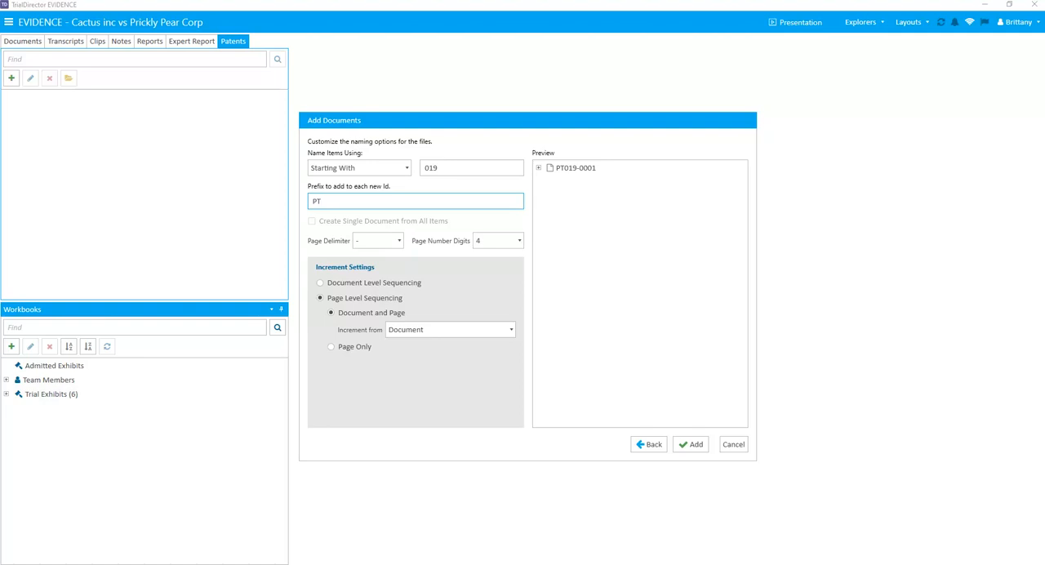
left_click(691, 444)
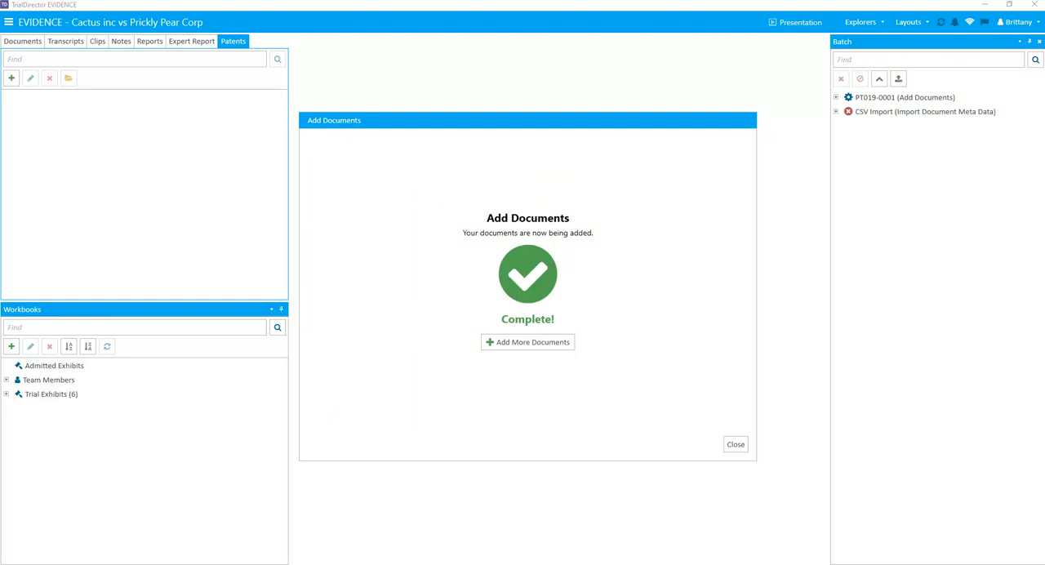
left_click(736, 444)
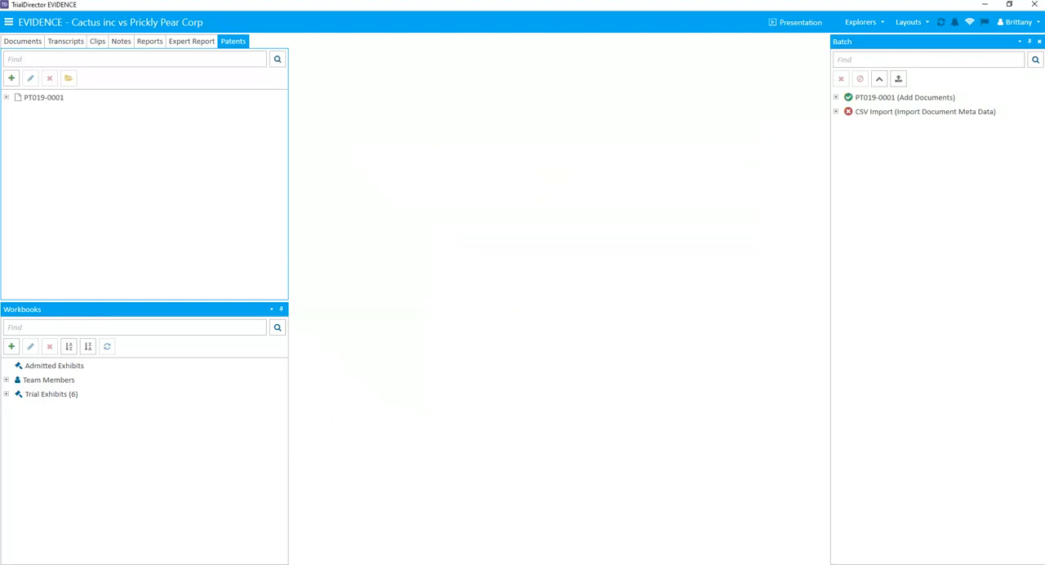
left_click(1039, 42)
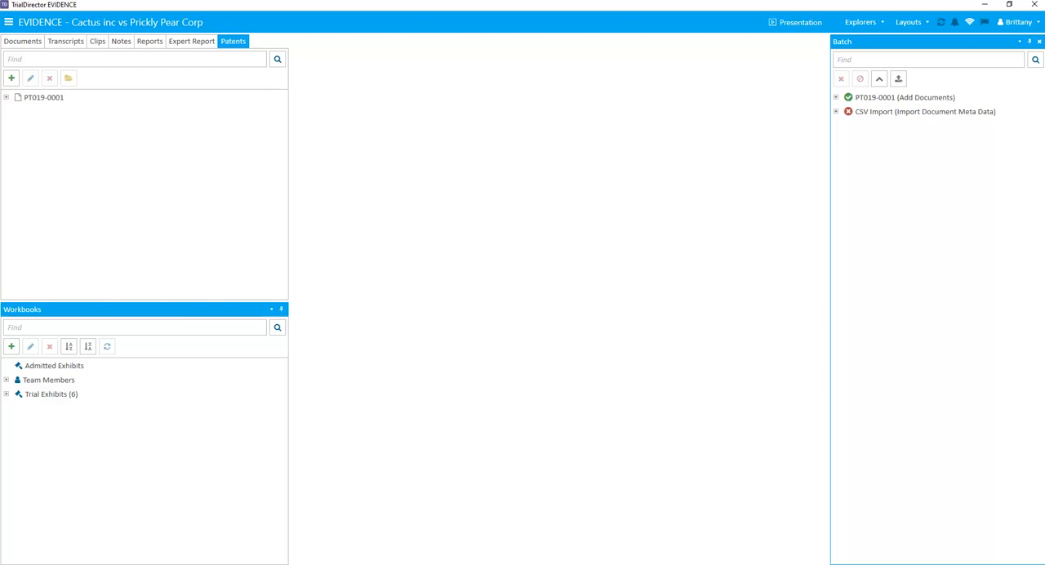
Expand patent PT019-0001 and its pages, and review its Figures, Columns and Claims folders.
left_click(7, 97)
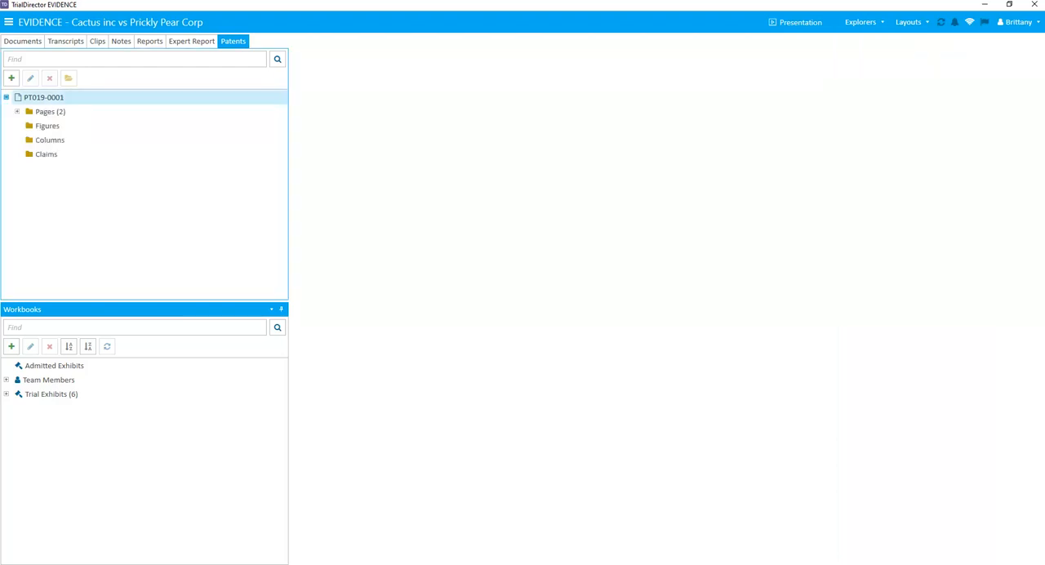
left_click(17, 112)
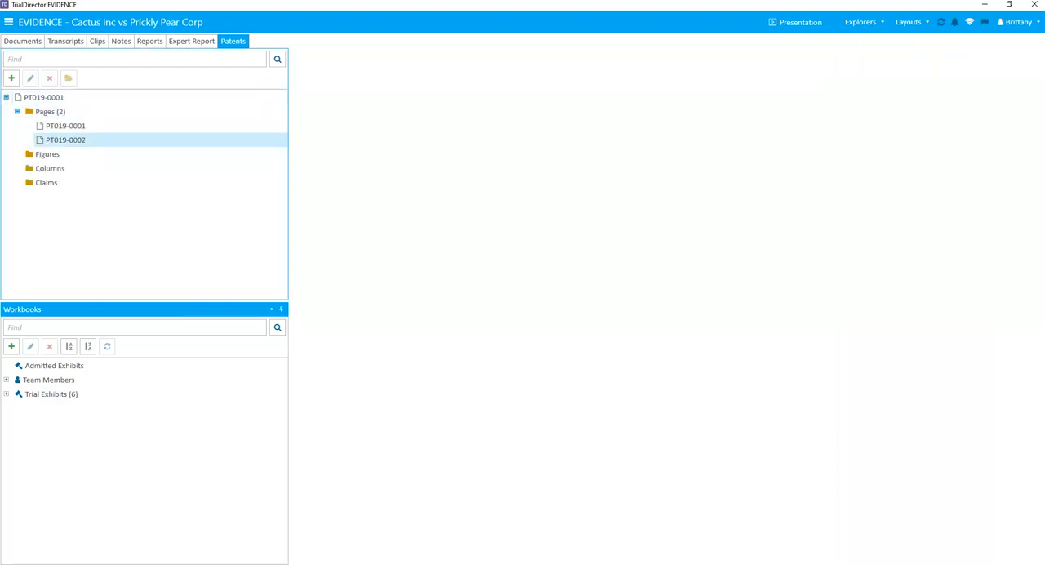
key("Down")
key("Down")
key("Down")
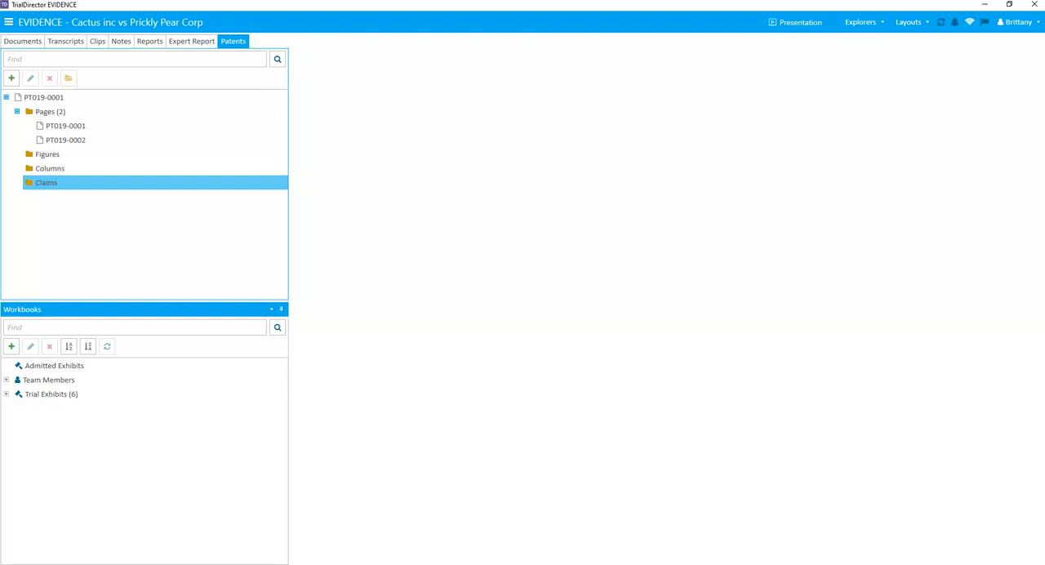
Add a figure named PT1Fig1 to the patent page PT019-0001.
left_click(65, 126)
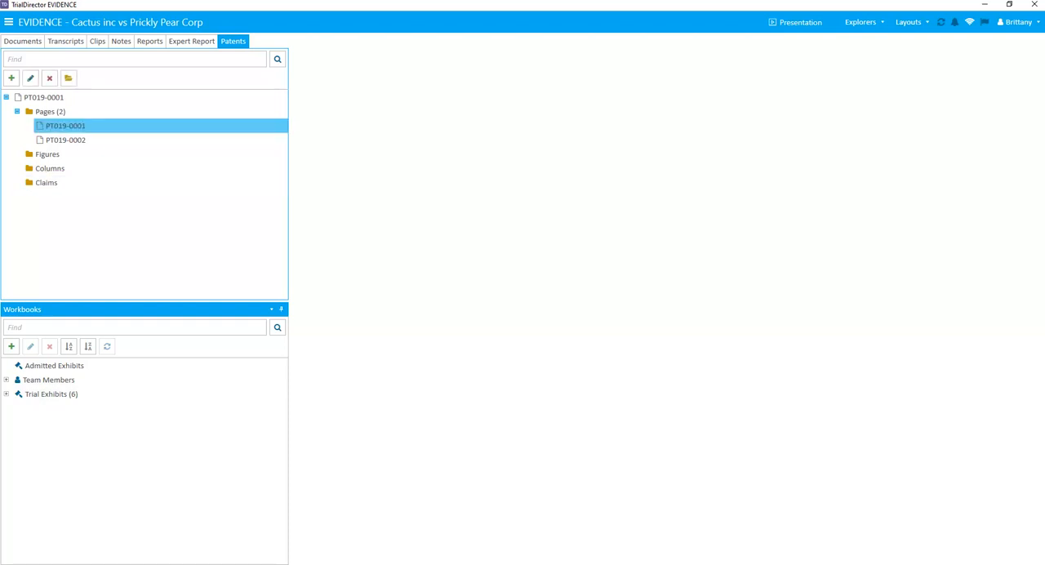
right_click(73, 130)
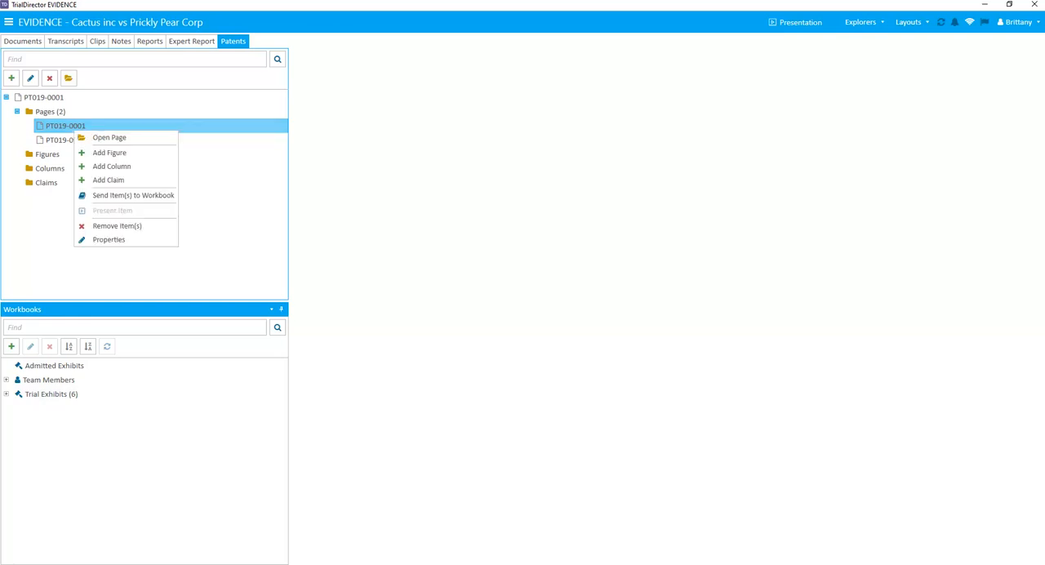
left_click(109, 153)
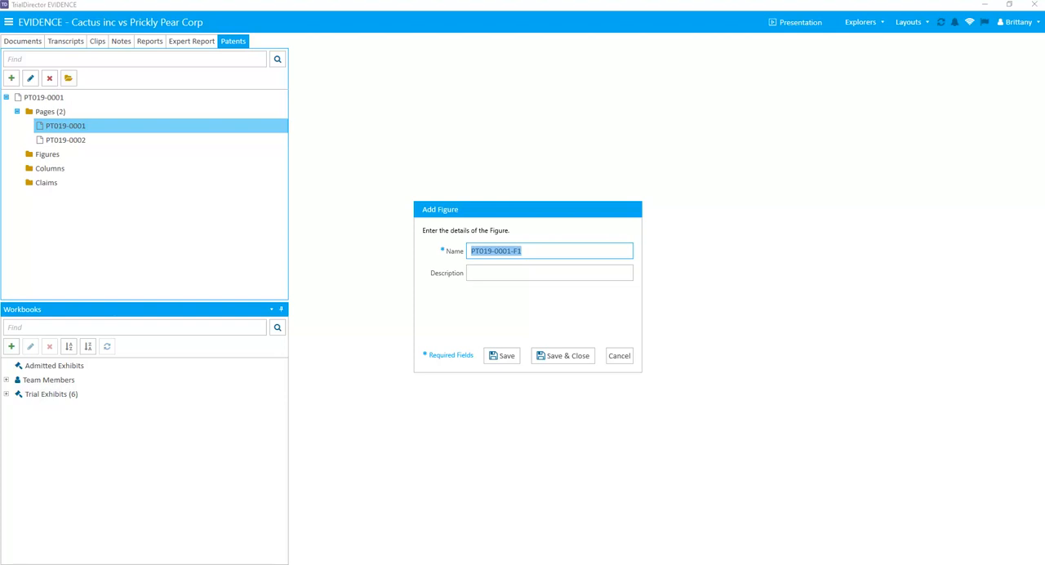
type("PT")
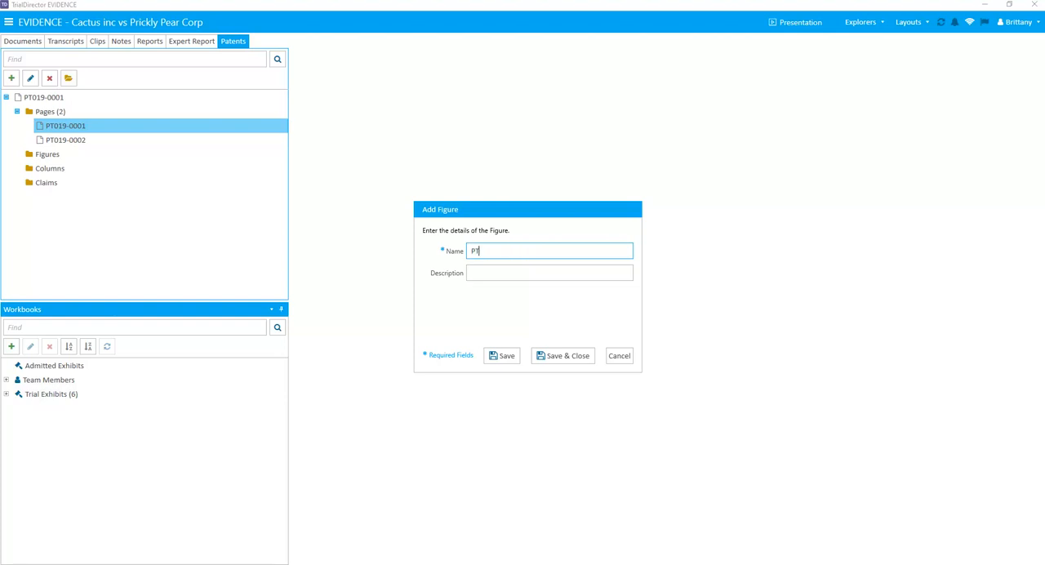
type("1Fig1")
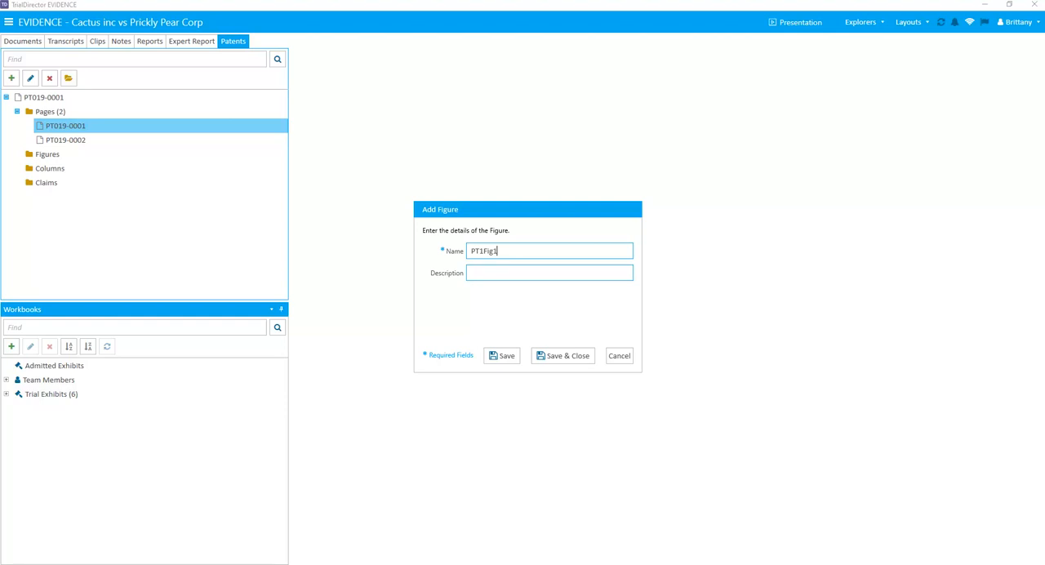
key("Return")
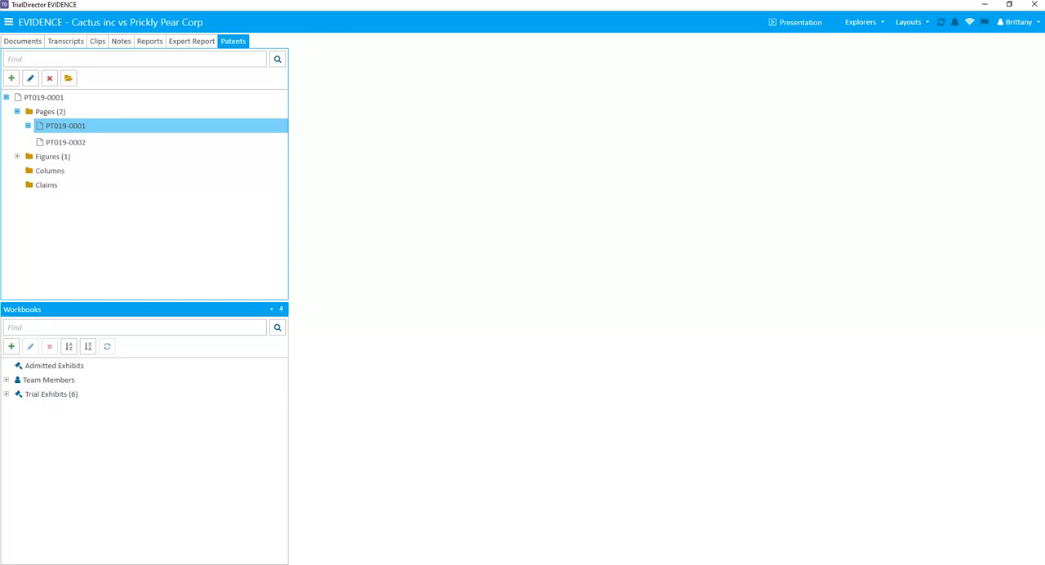
Examine the figure PT1Fig1 under its page and inside the expanded Figures folder.
left_click(70, 140)
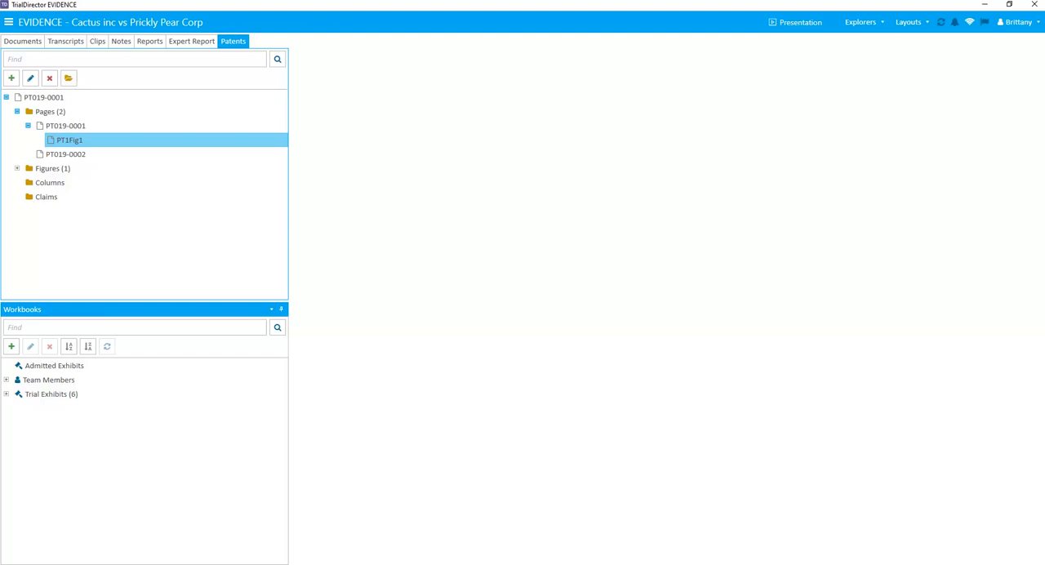
left_click(17, 168)
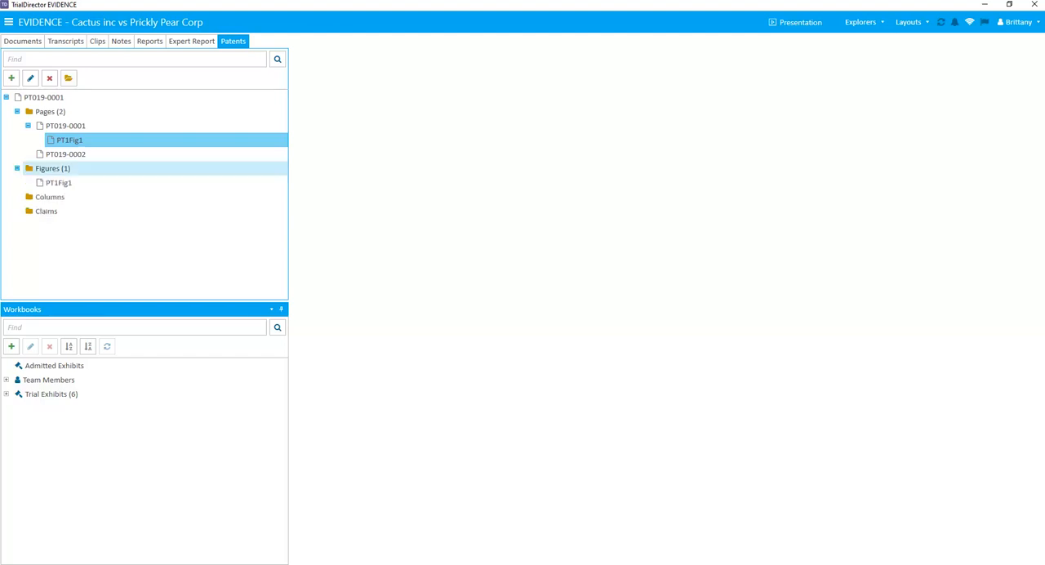
left_click(58, 183)
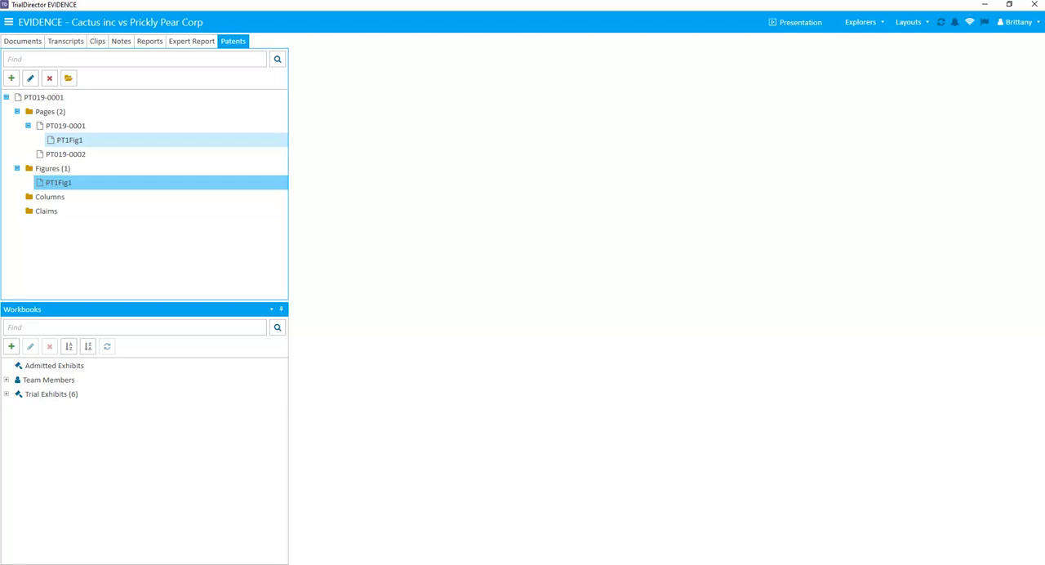
Expand patent PT019-0001 down to figure PT1Fig1 in the case documents, widen the list and examine the metadata columns for its items.
left_click(22, 42)
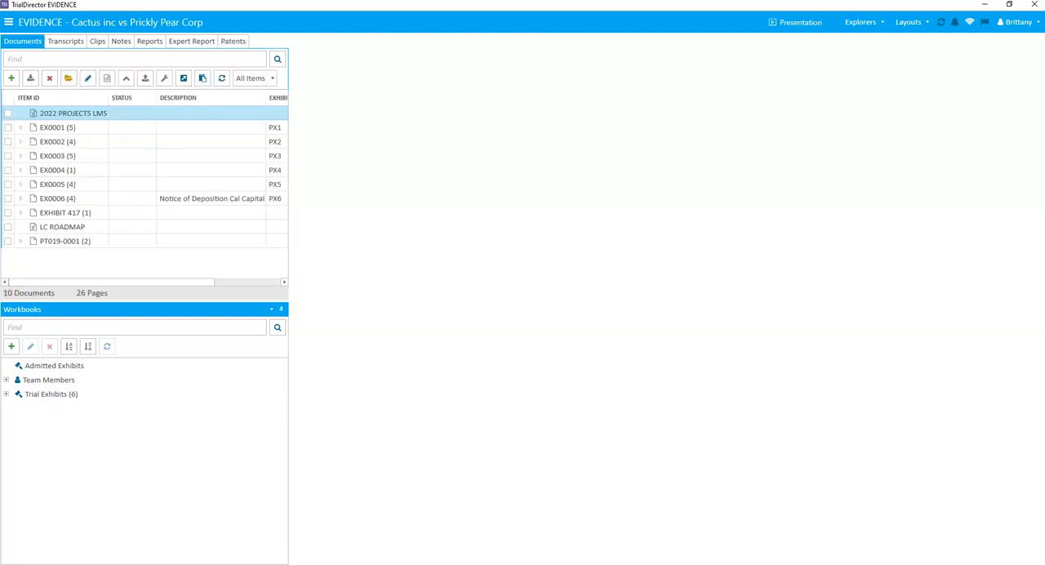
left_click(21, 241)
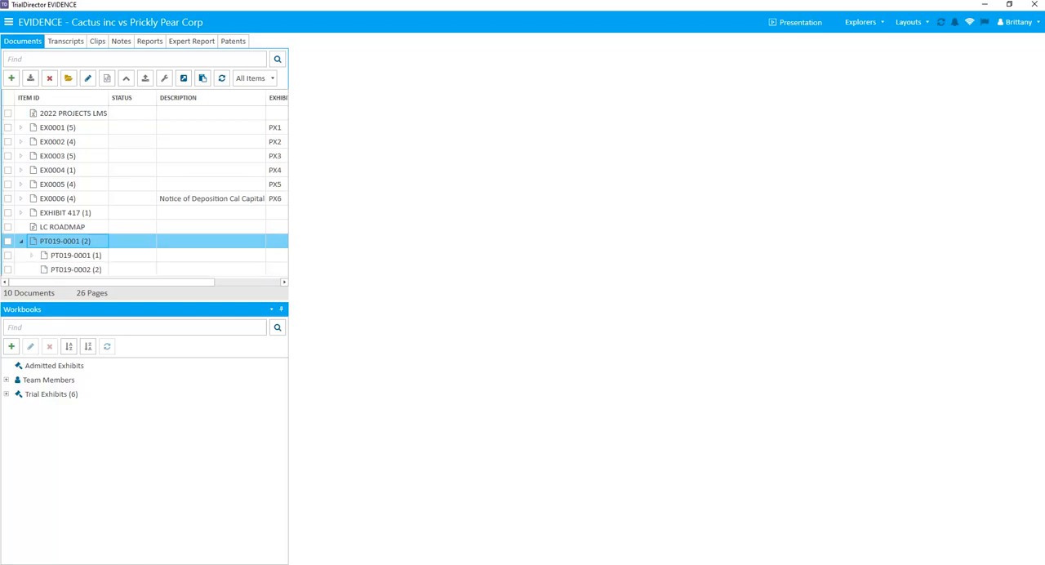
left_click_drag(288, 424, 451, 424)
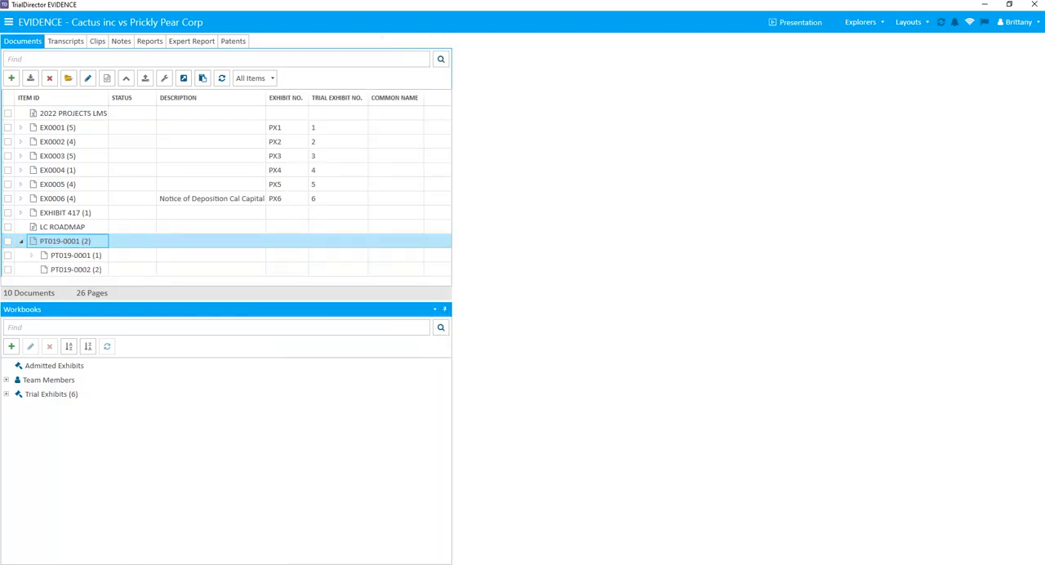
left_click(211, 241)
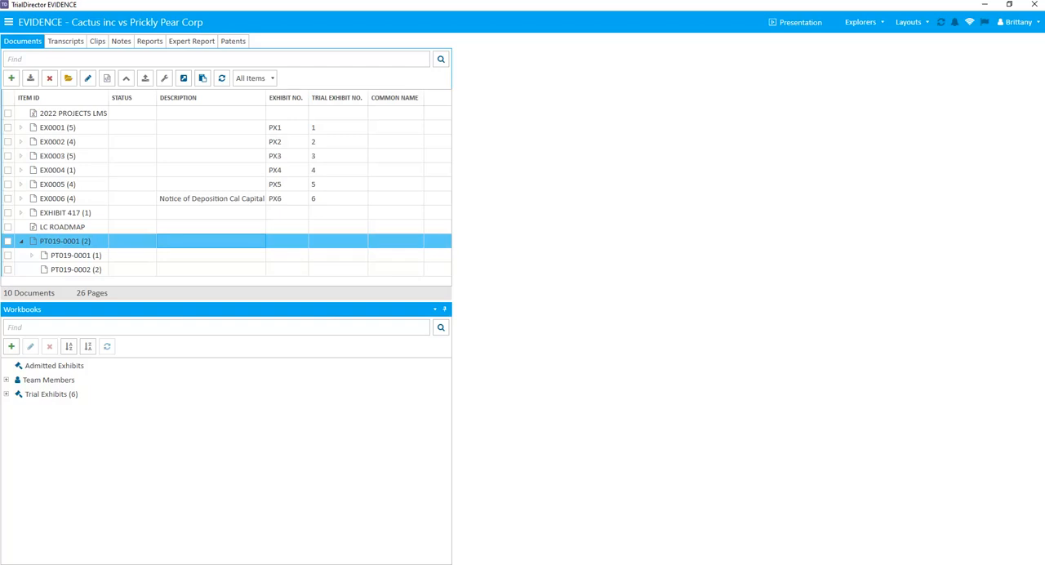
left_click(211, 269)
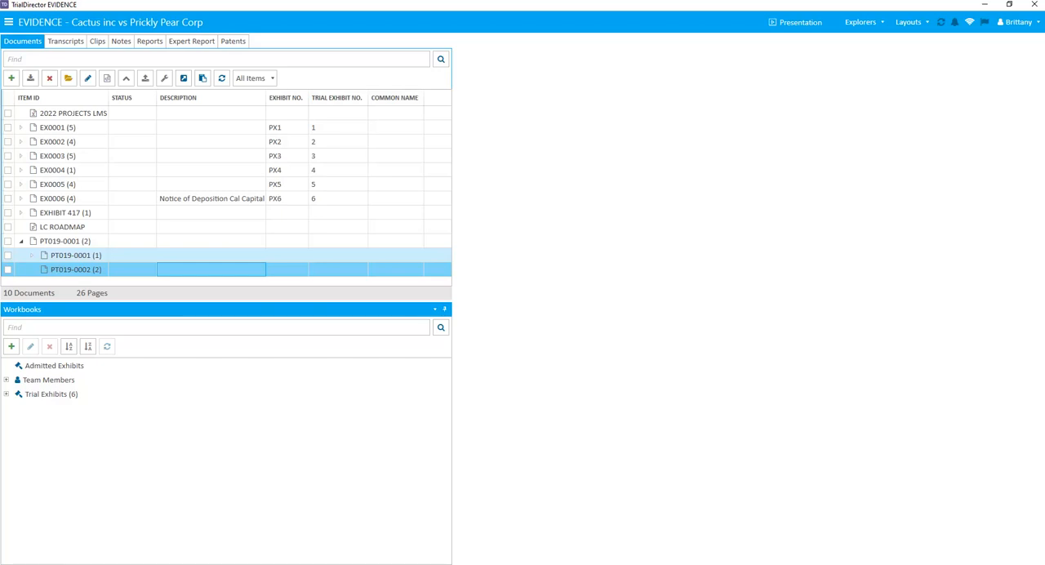
left_click(32, 255)
left_click(74, 269)
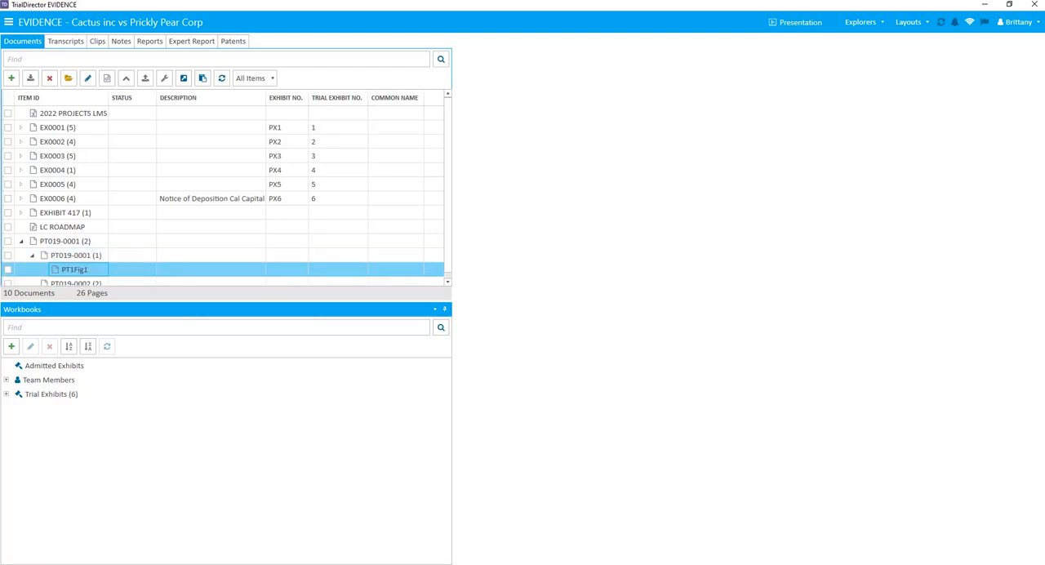
left_click(287, 269)
left_click(338, 269)
left_click(396, 270)
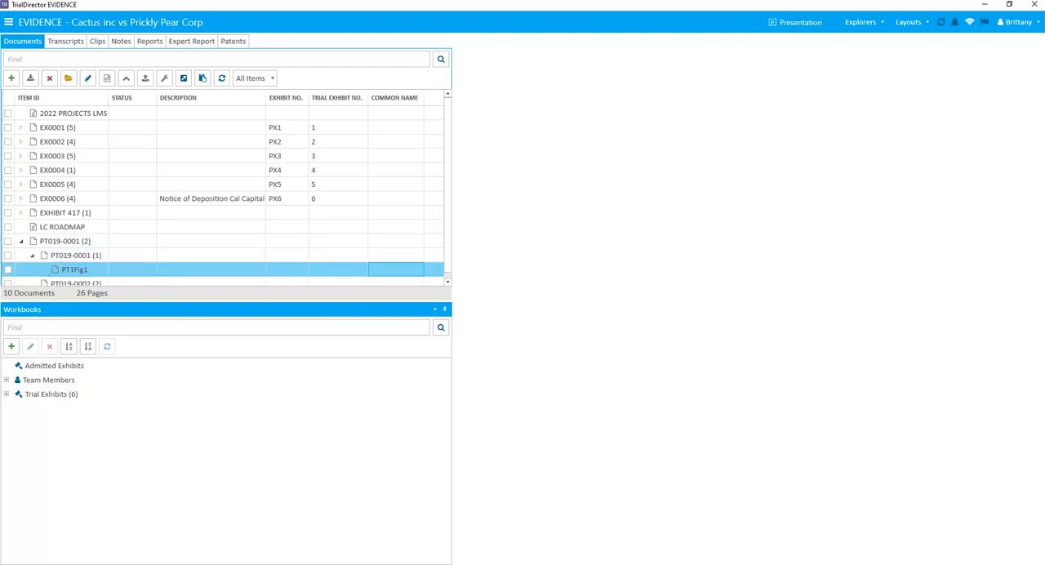